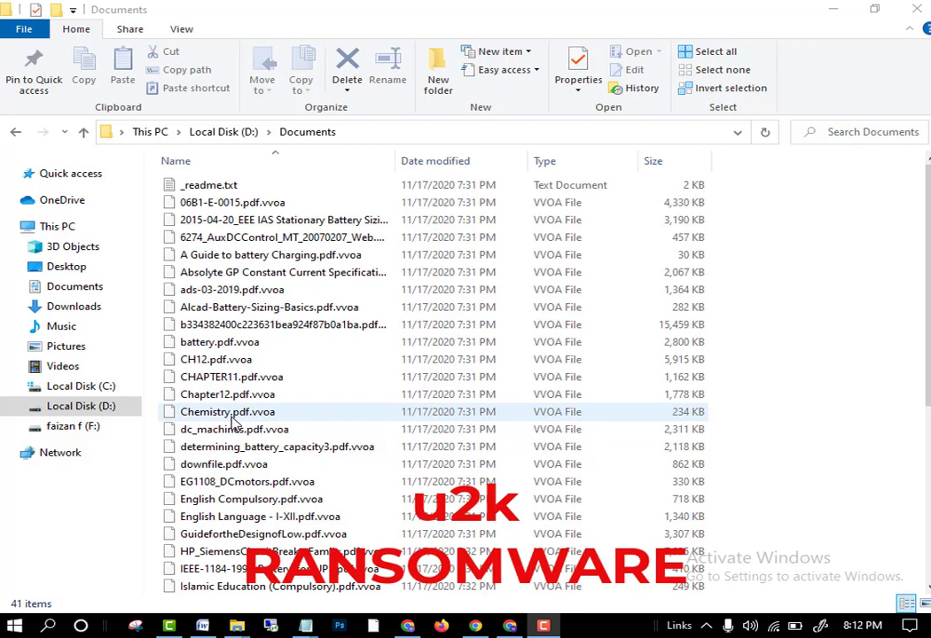
- Open the _readme.txt ransom note from the Documents folder on drive D: in a maximized window
left_click(253, 415)
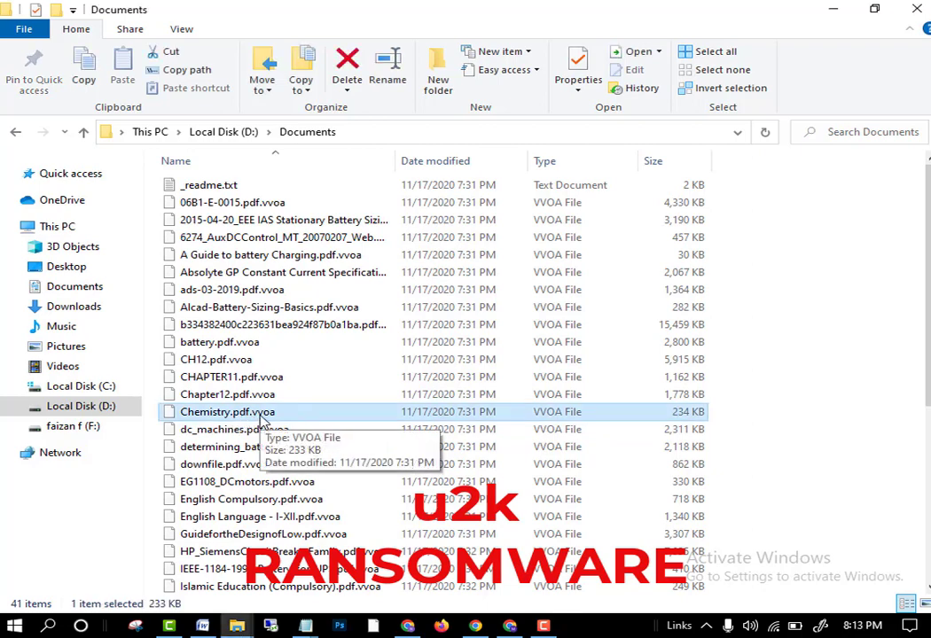
left_click(240, 188)
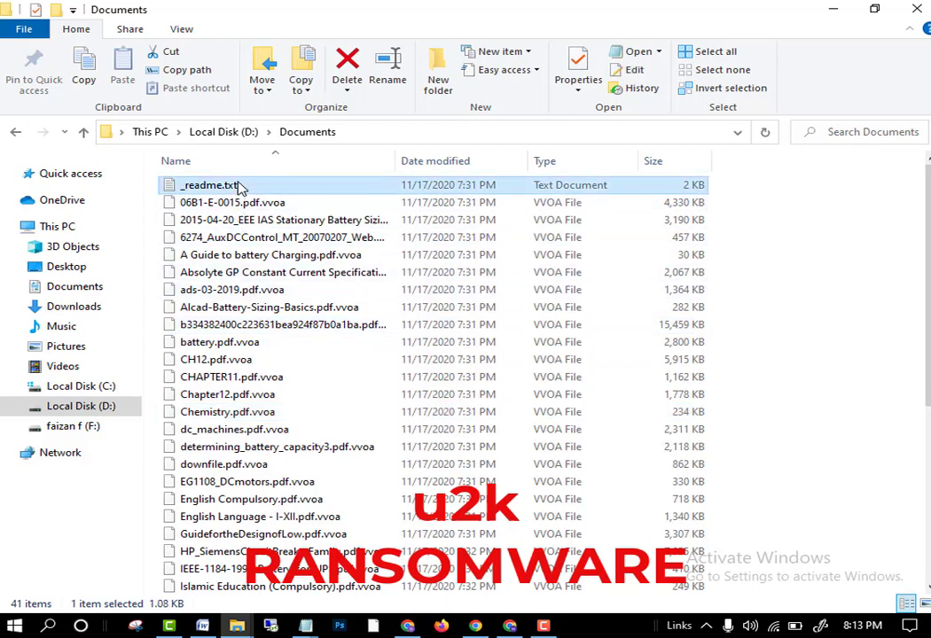
double_click(239, 188)
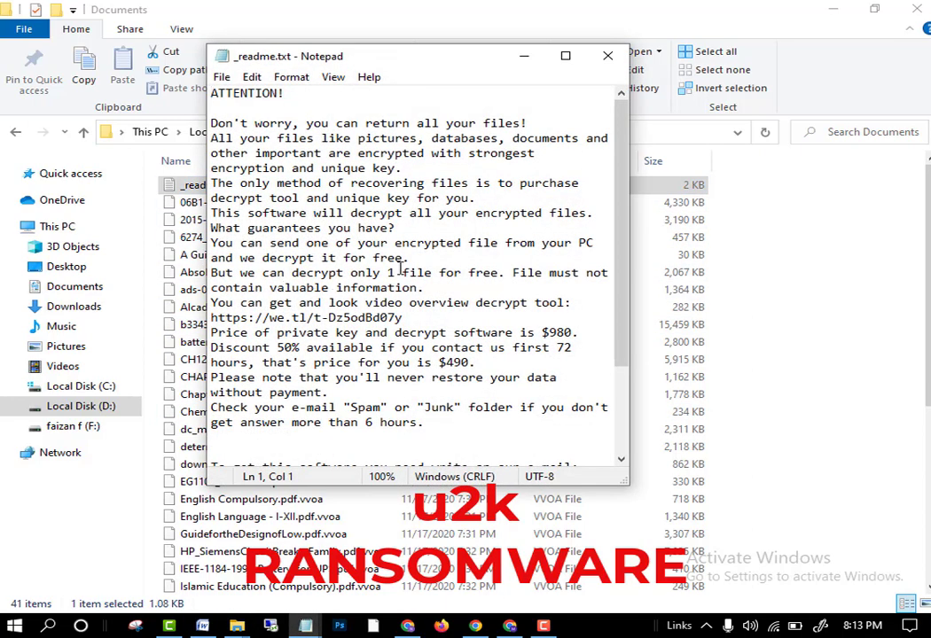
left_click(564, 55)
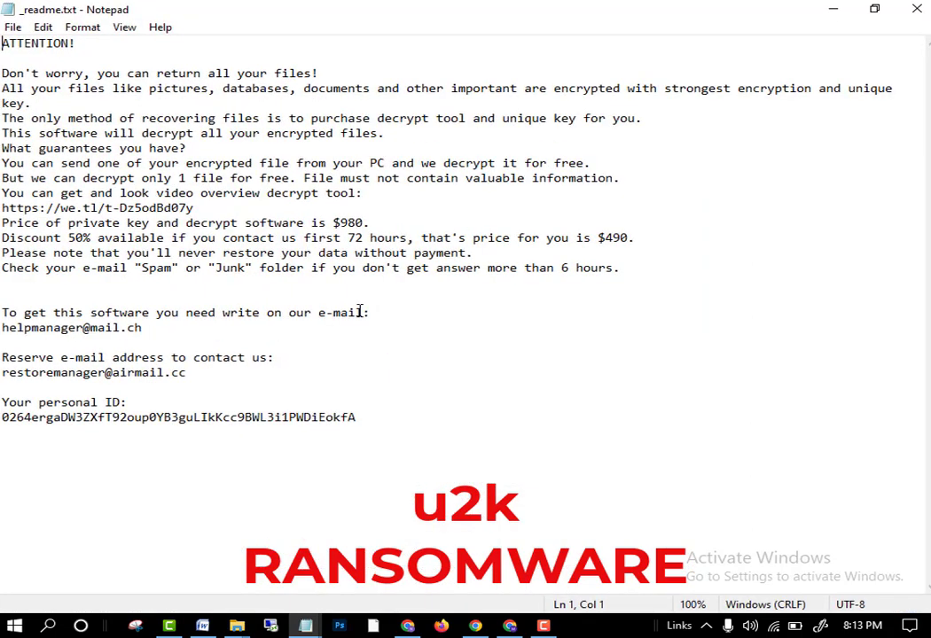
- Review the ransom note's payment terms and reserve contact section by highlighting them, and close the note
left_click_drag(3, 252, 343, 253)
left_click_drag(385, 224, 665, 296)
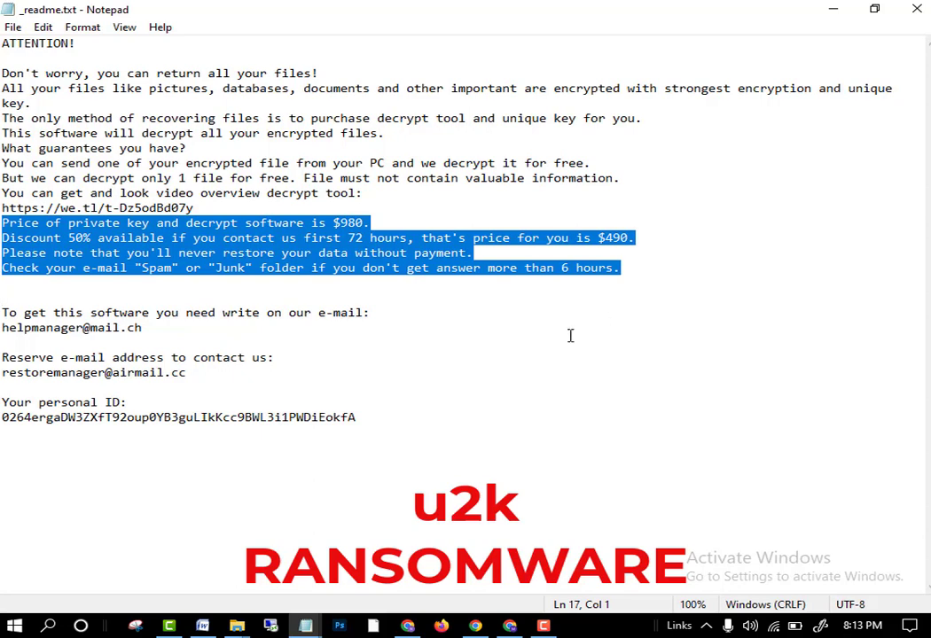
left_click_drag(187, 372, 13, 342)
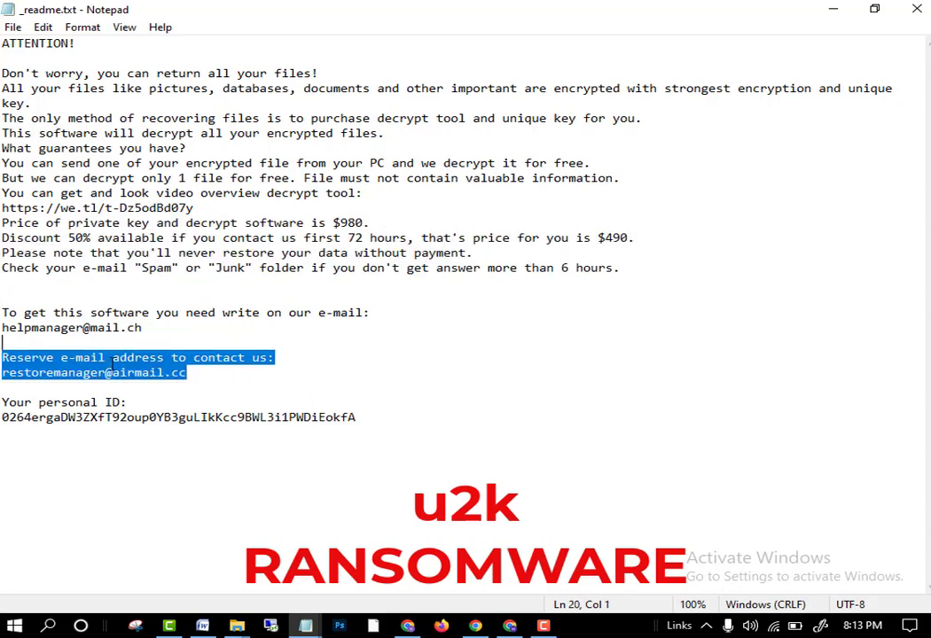
left_click(913, 7)
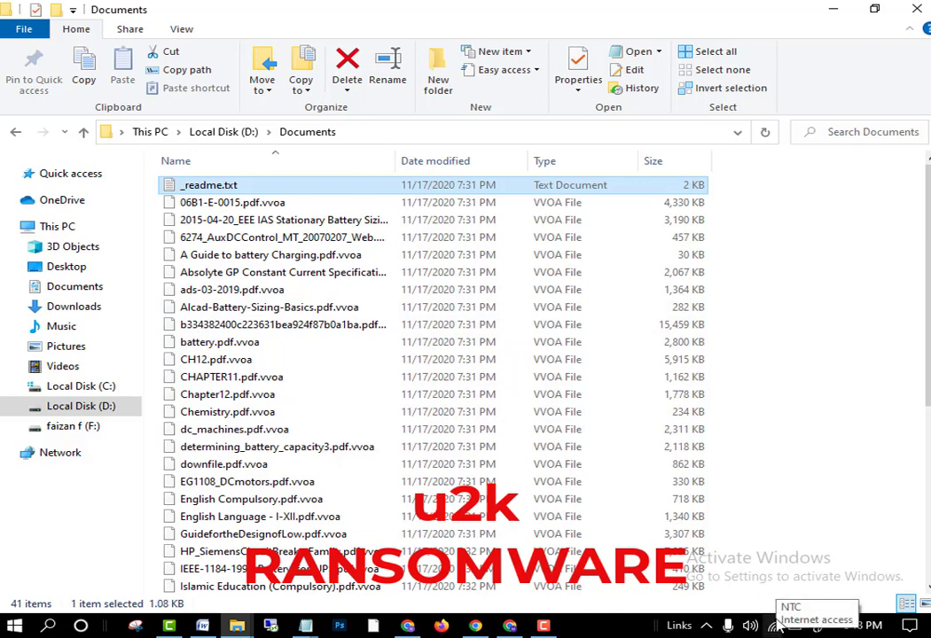
- Search Windows for "TASK" and launch Task Manager
left_click(51, 627)
type("T")
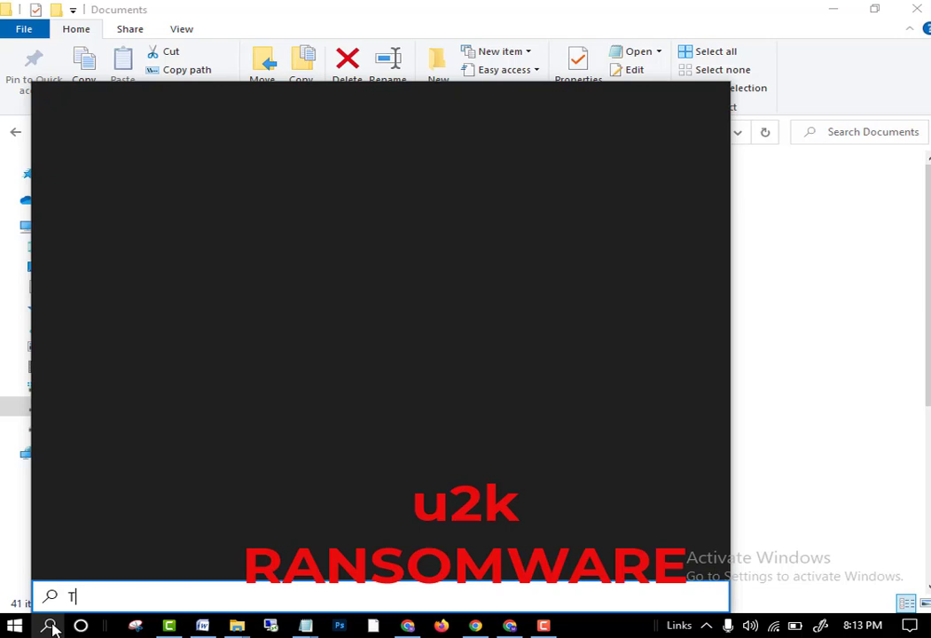
type("ASK")
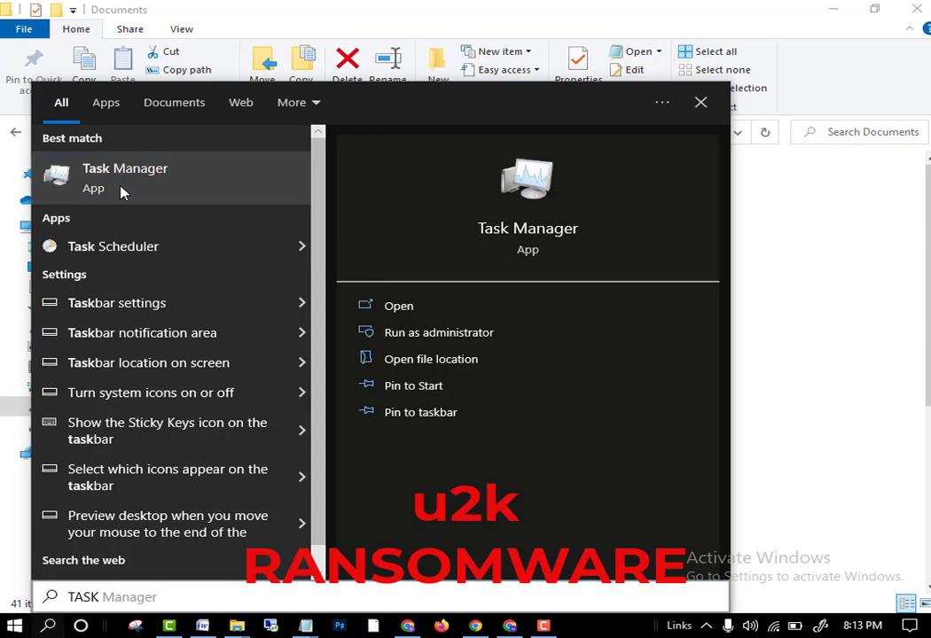
left_click(122, 193)
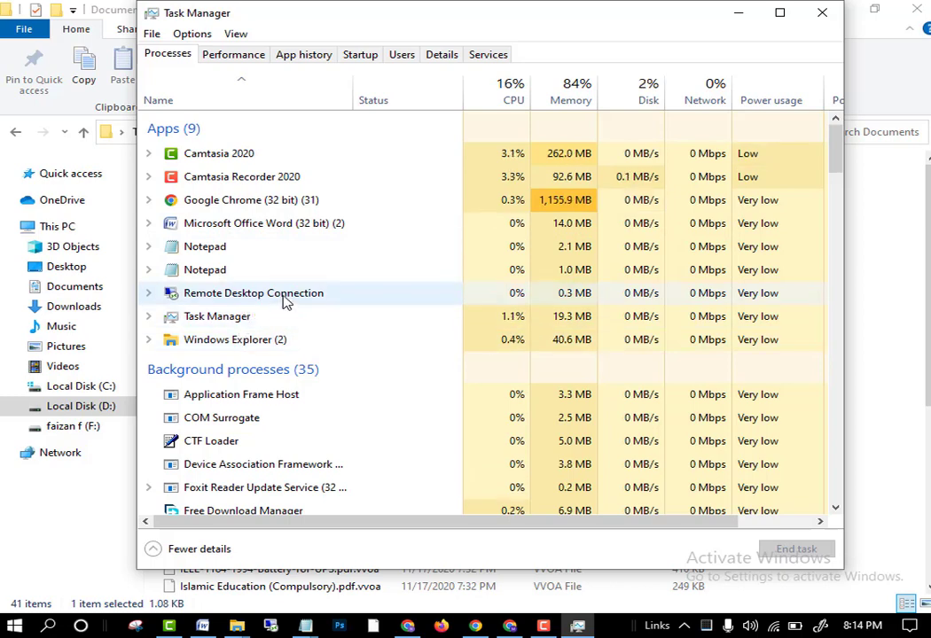
- End the Remote Desktop Connection task and close Task Manager
left_click(283, 302)
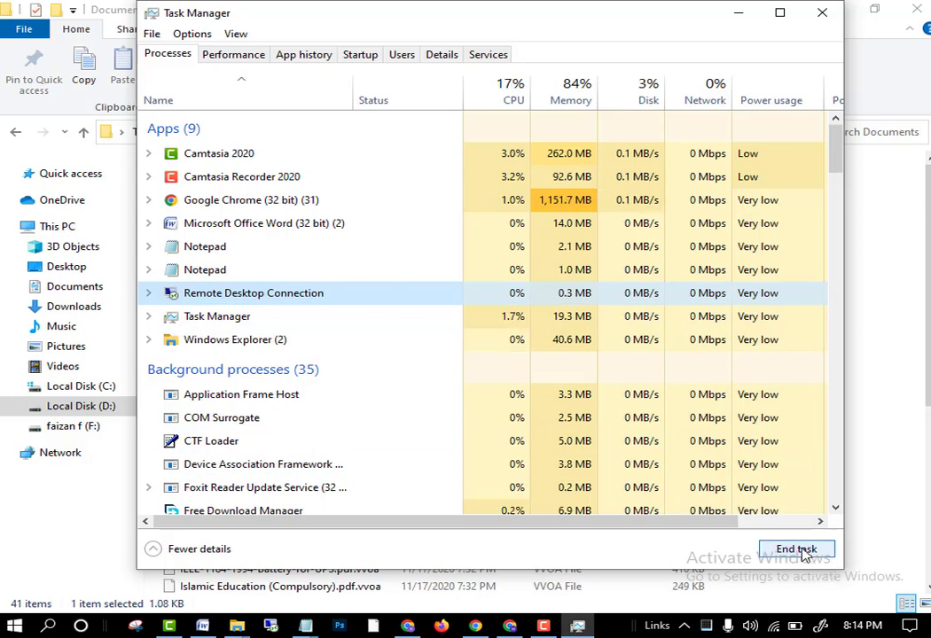
left_click(802, 551)
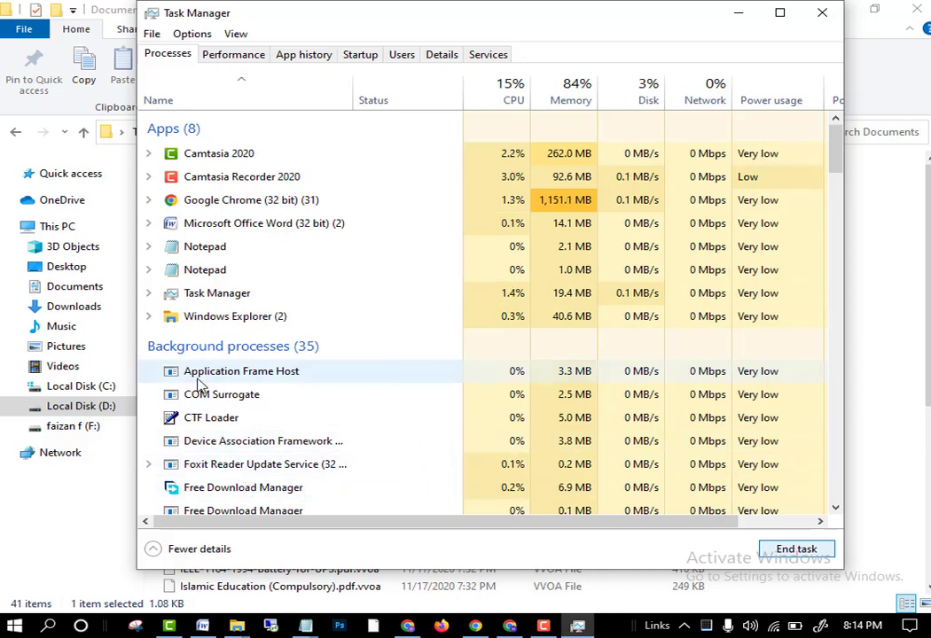
left_click(802, 16)
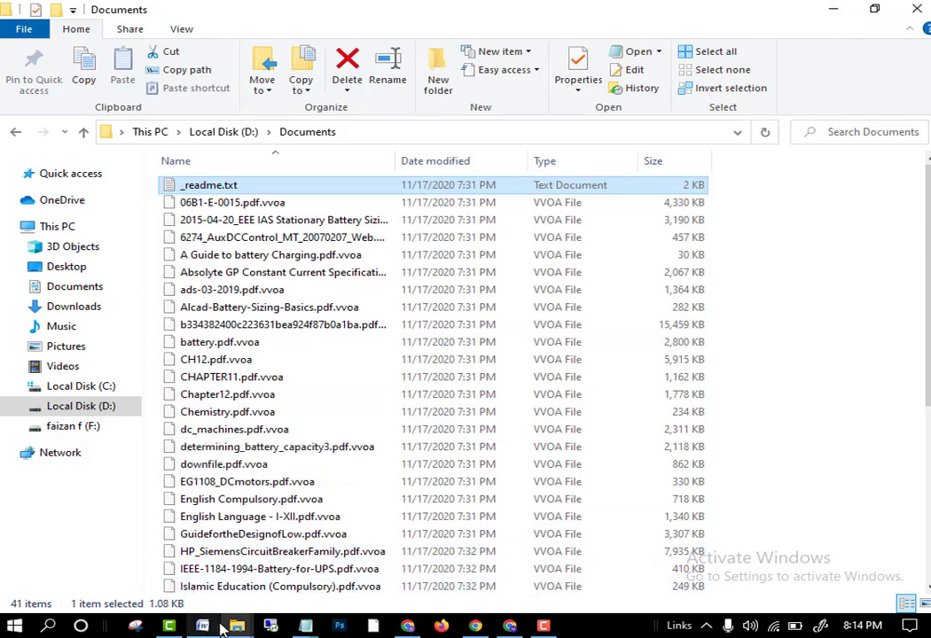
- Open the Windows\System32 folder on Local Disk (C:) in File Explorer
left_click(266, 554)
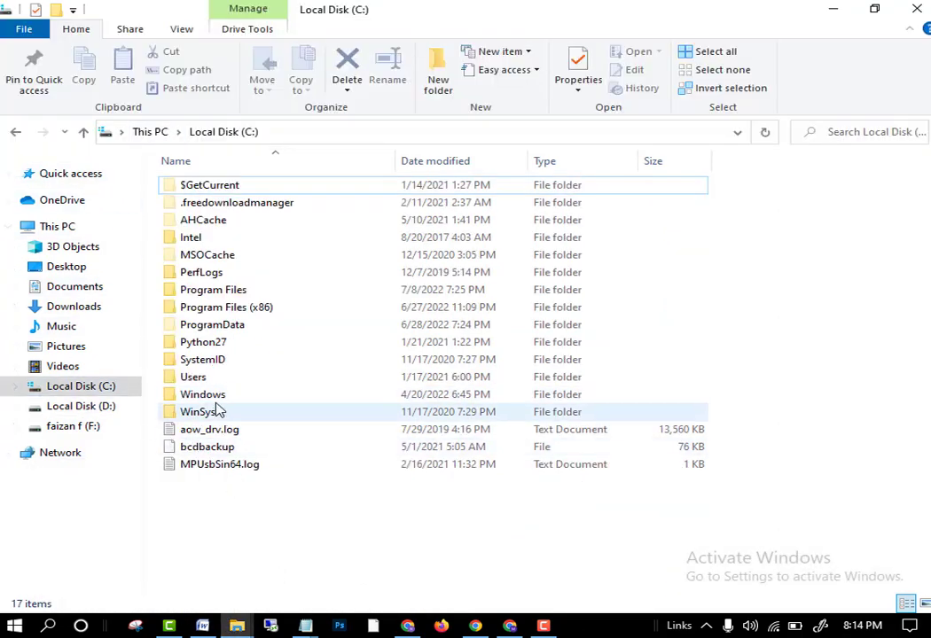
double_click(212, 394)
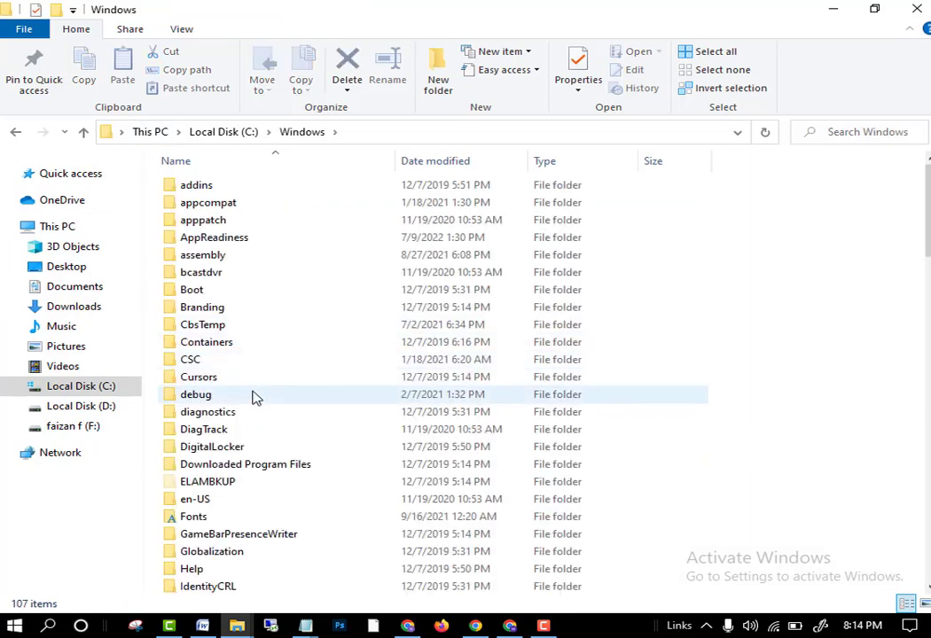
scroll(255, 399, "down", 2)
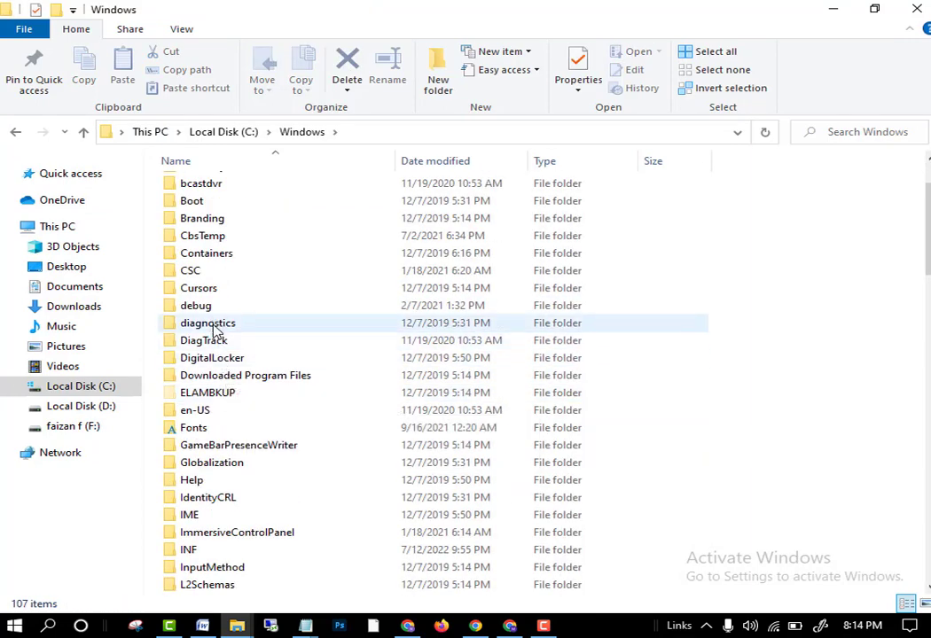
scroll(248, 461, "down", 11)
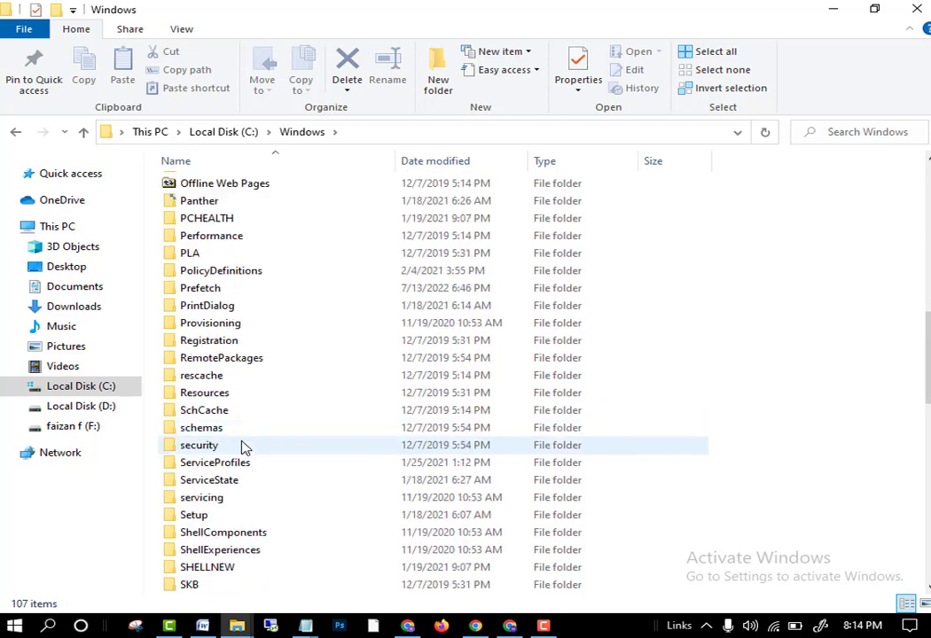
scroll(244, 448, "down", 1)
scroll(245, 449, "down", 2)
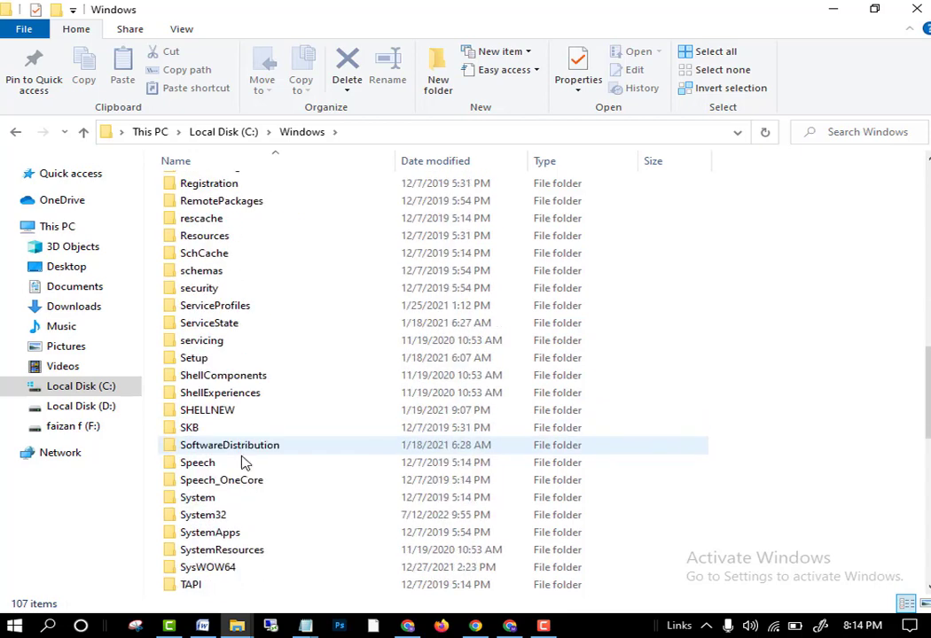
double_click(226, 520)
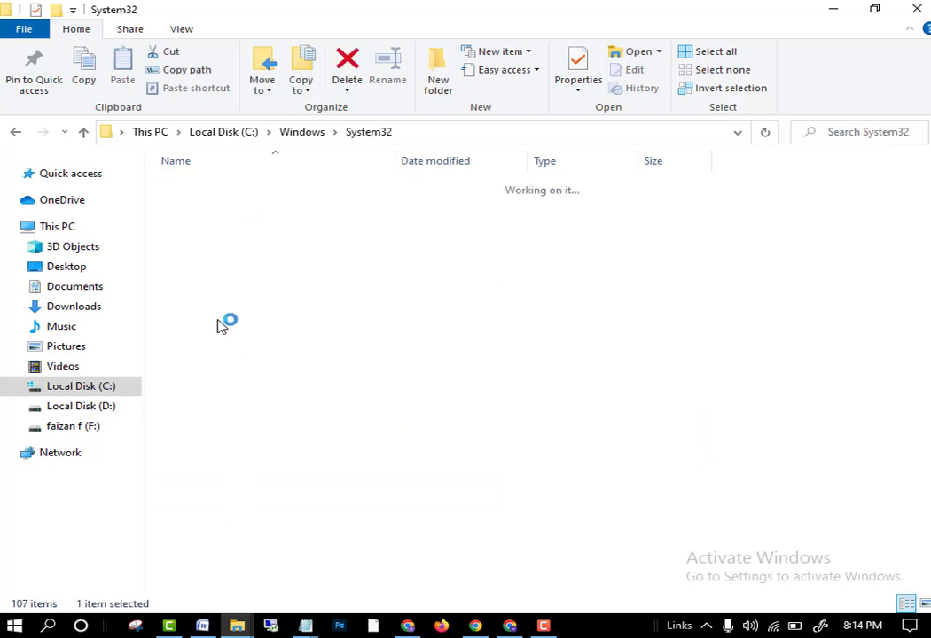
- Open hosts.txt from the drivers\etc folder and maximize its window
scroll(204, 304, "down", 4)
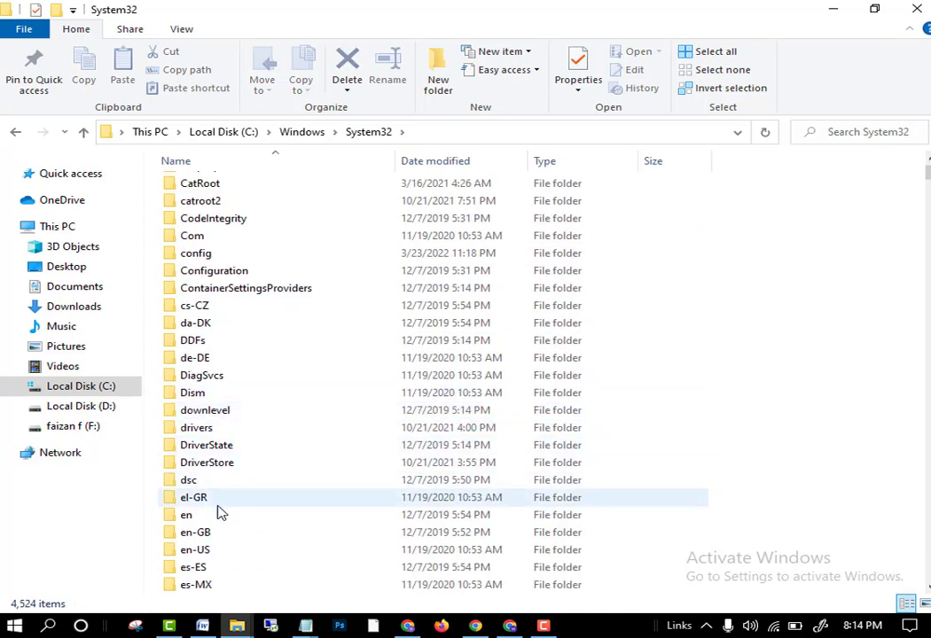
double_click(216, 429)
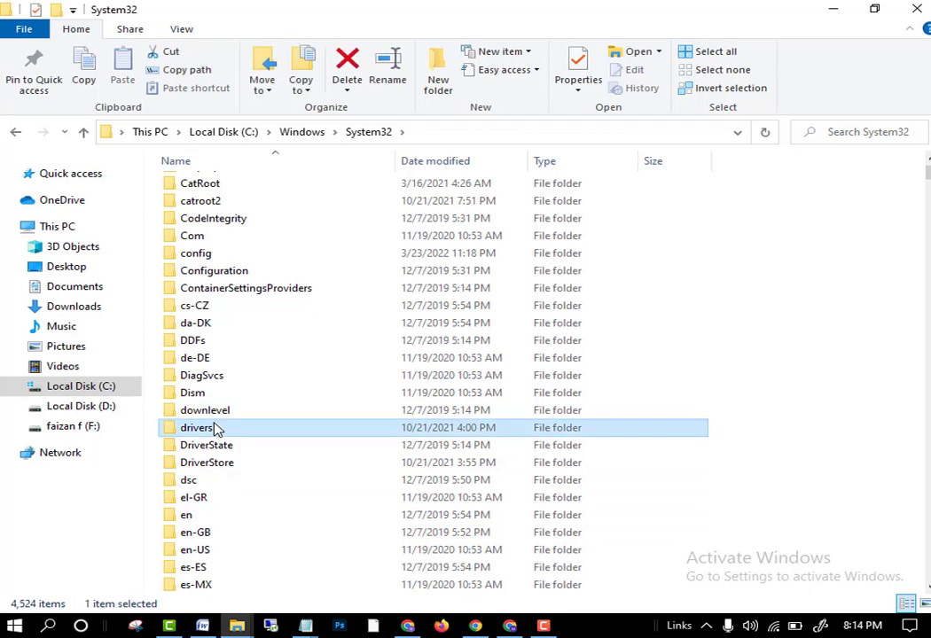
double_click(190, 220)
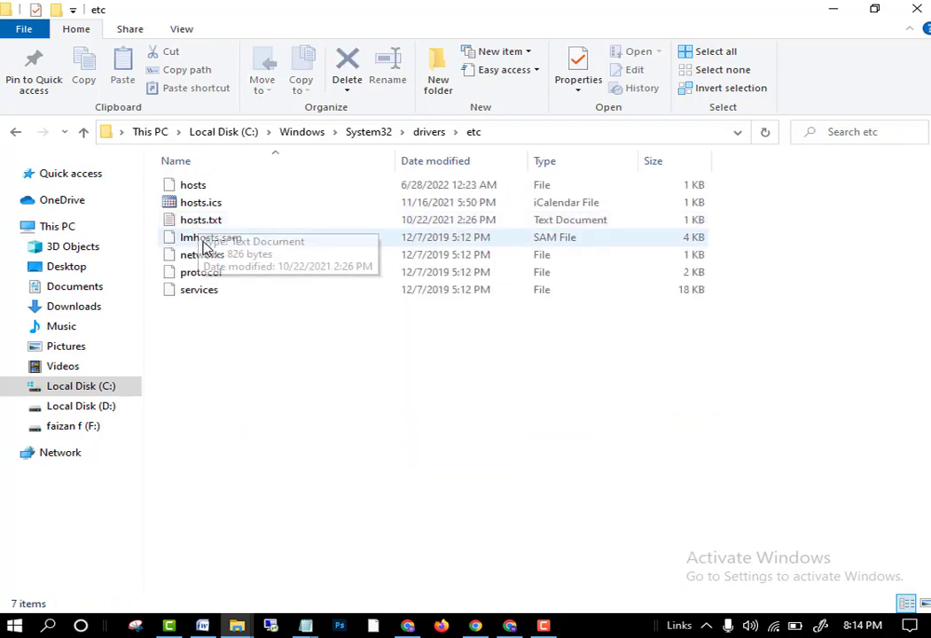
double_click(209, 219)
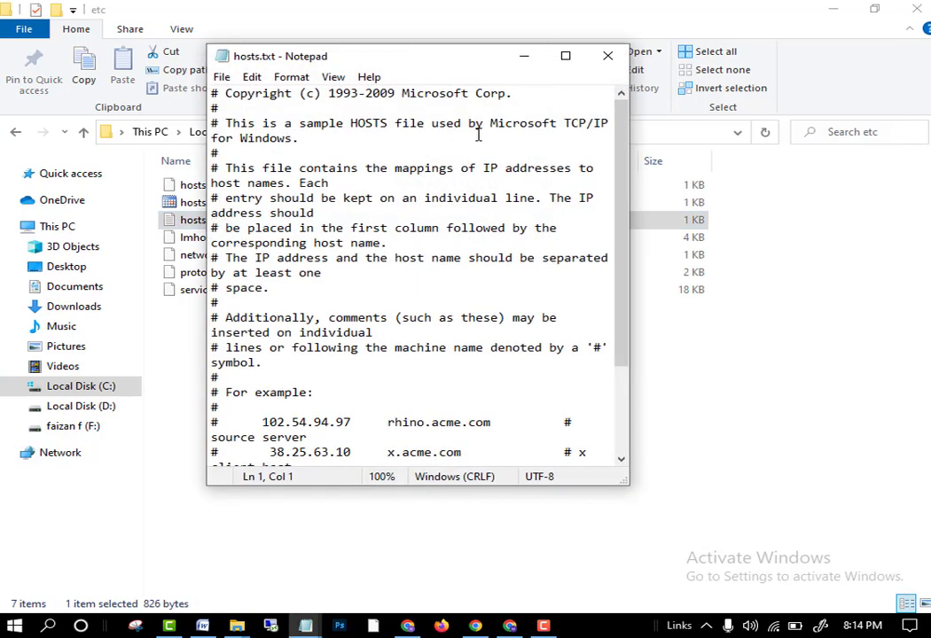
left_click(565, 55)
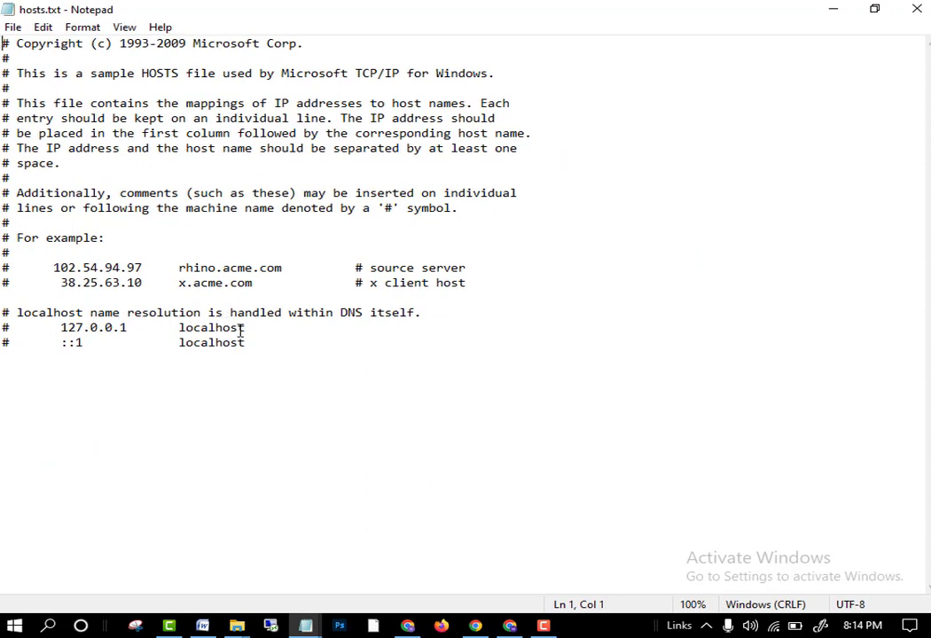
- Examine the localhost name resolution lines at the end of hosts.txt and the space below them for extra entries
left_click_drag(249, 327, 50, 327)
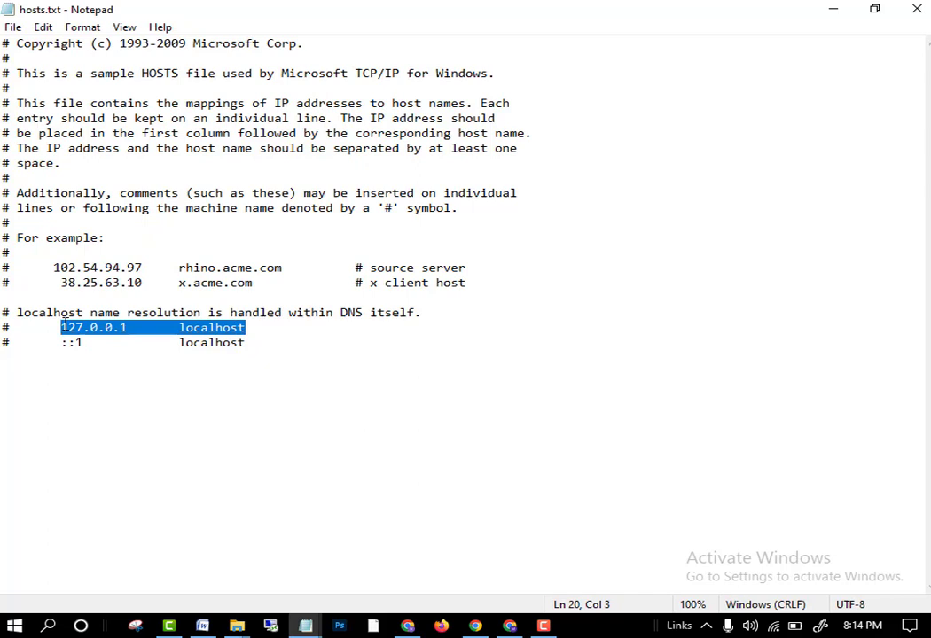
left_click(121, 345)
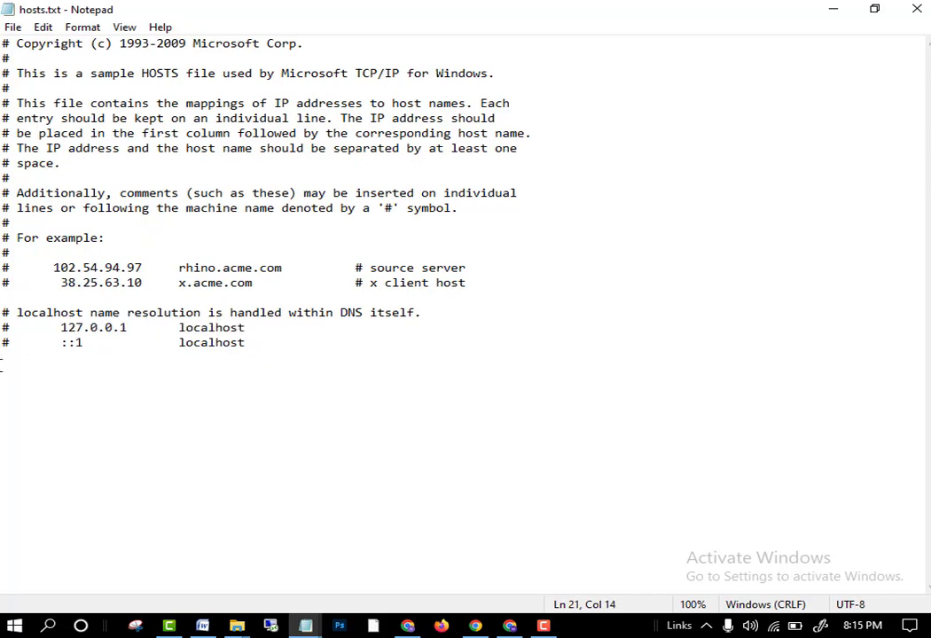
left_click(71, 404)
key("shift+Up")
key("shift+Up")
key("shift+Up")
key("shift+Up")
key("shift+Up")
right_click(123, 328)
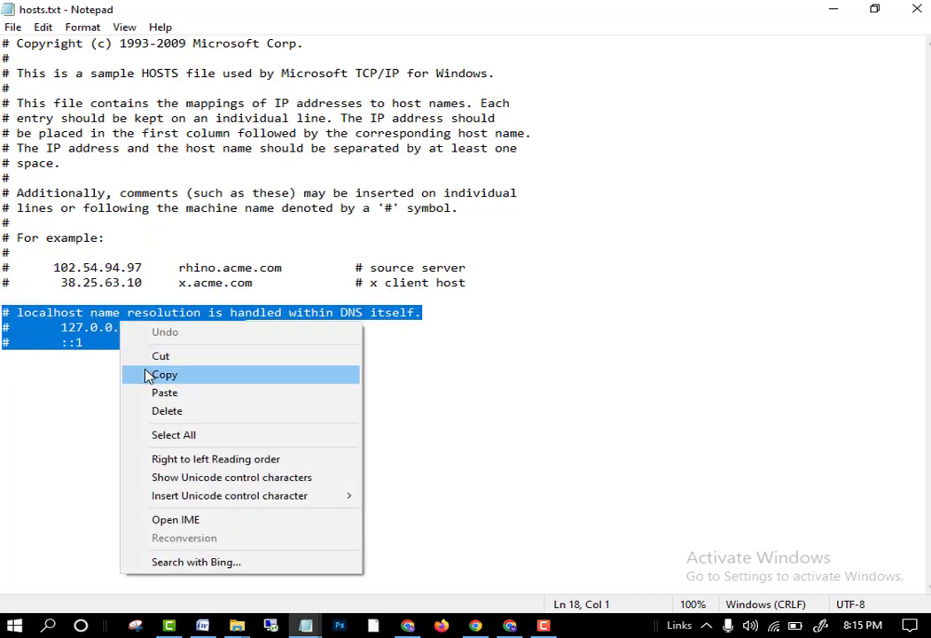
left_click(71, 409)
- Minimize the hosts.txt window without editing the file and clear the file selection in the etc folder
left_click(11, 28)
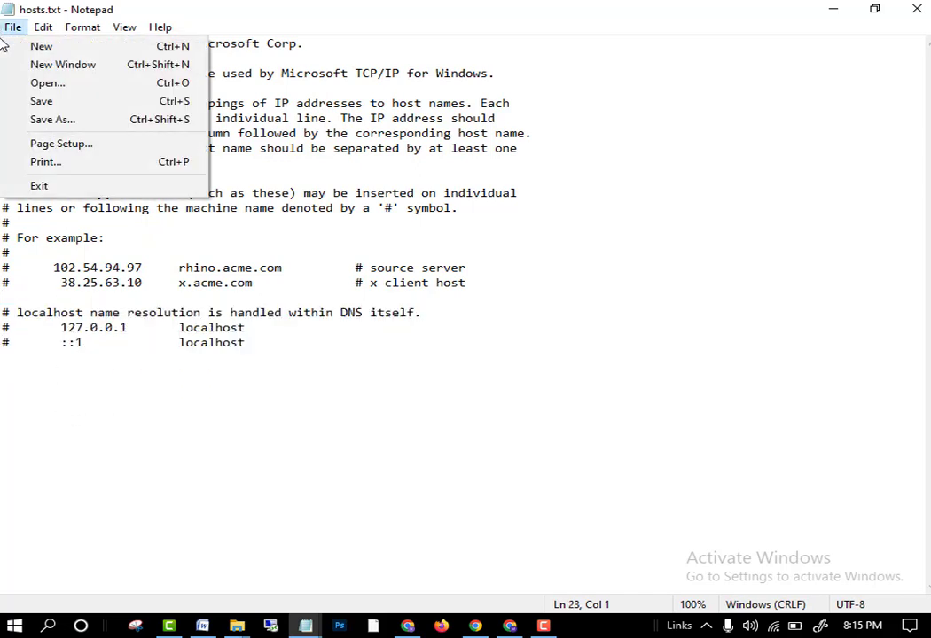
left_click(28, 343)
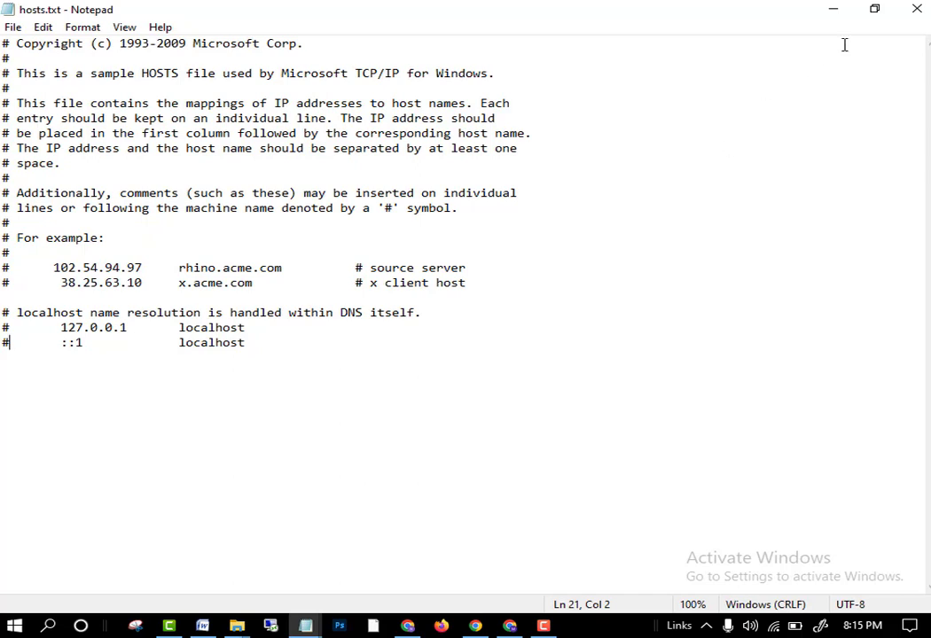
left_click(833, 9)
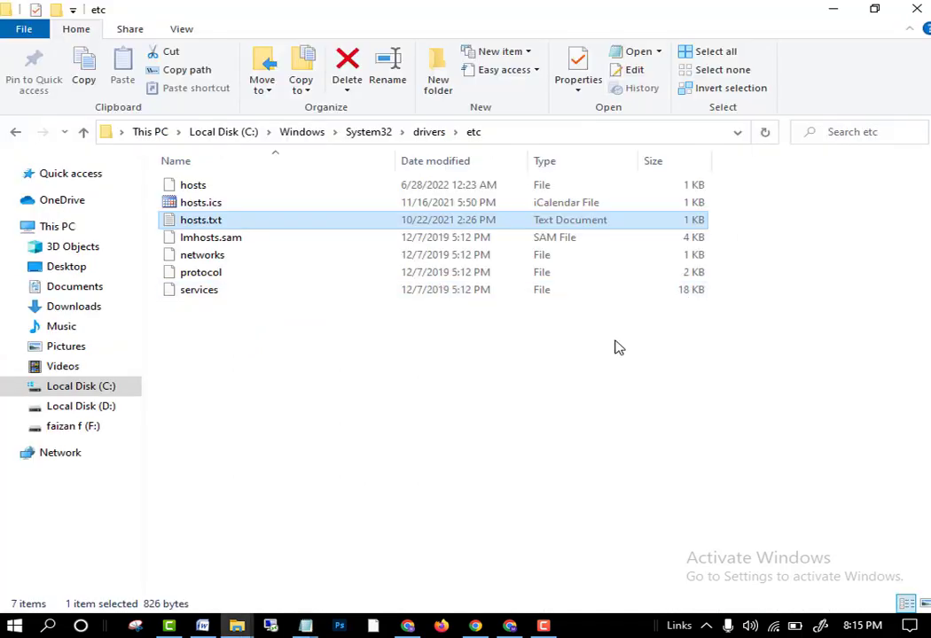
left_click(378, 455)
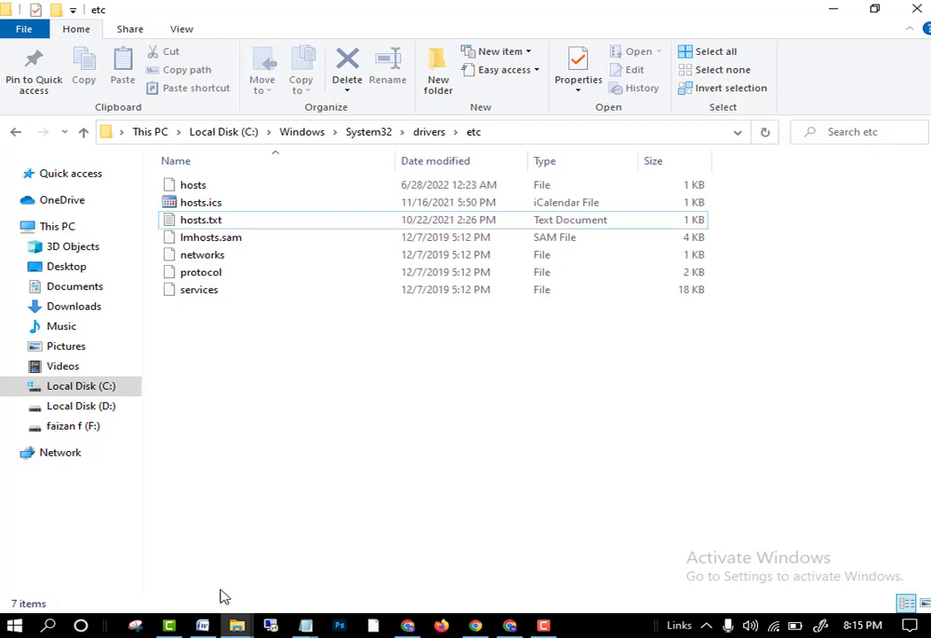
- Switch to ransomare.docx in Microsoft Word to view the list of decryption, recovery and malware removal tools
left_click(203, 626)
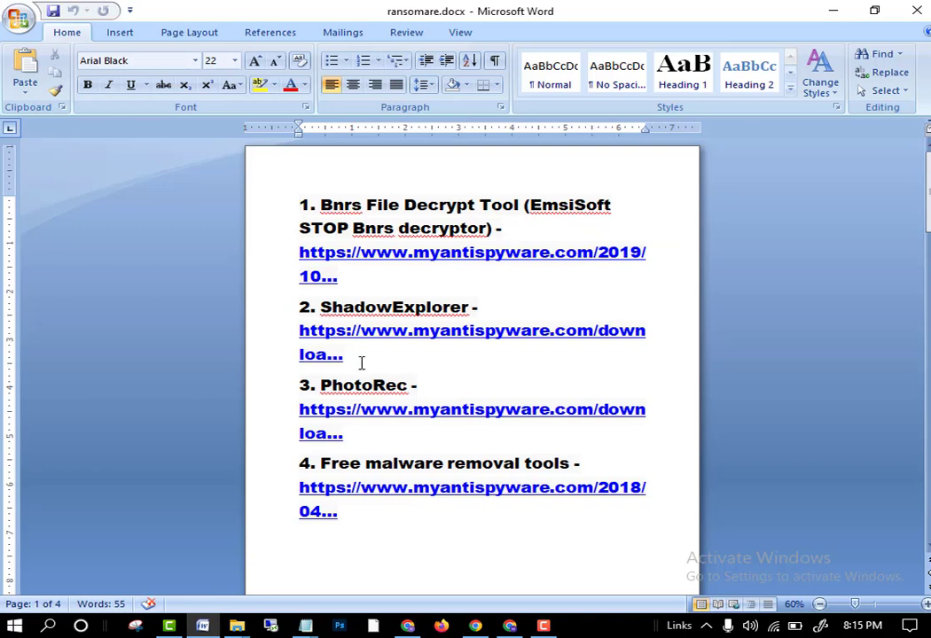
left_click(367, 280)
left_click(543, 625)
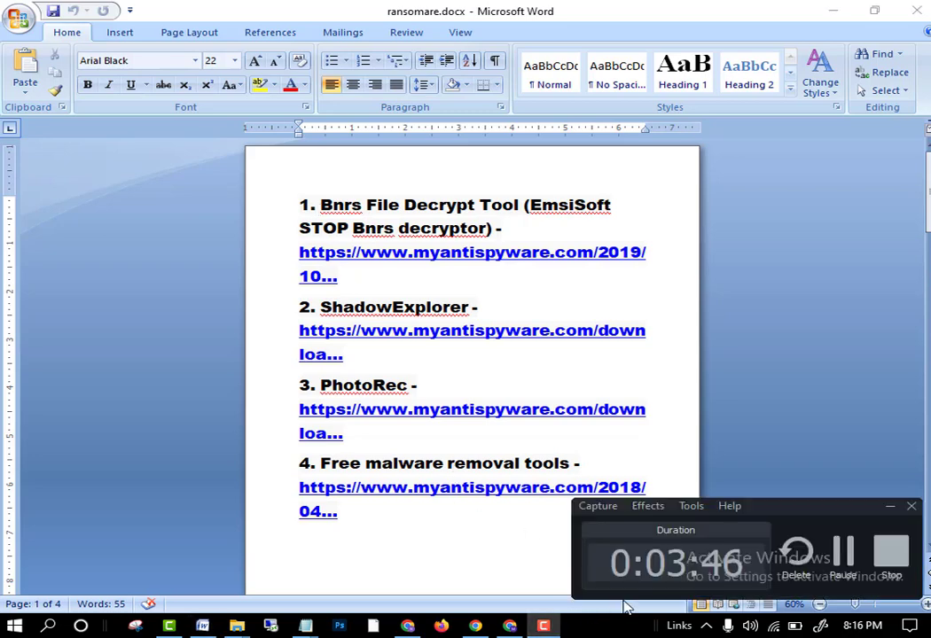